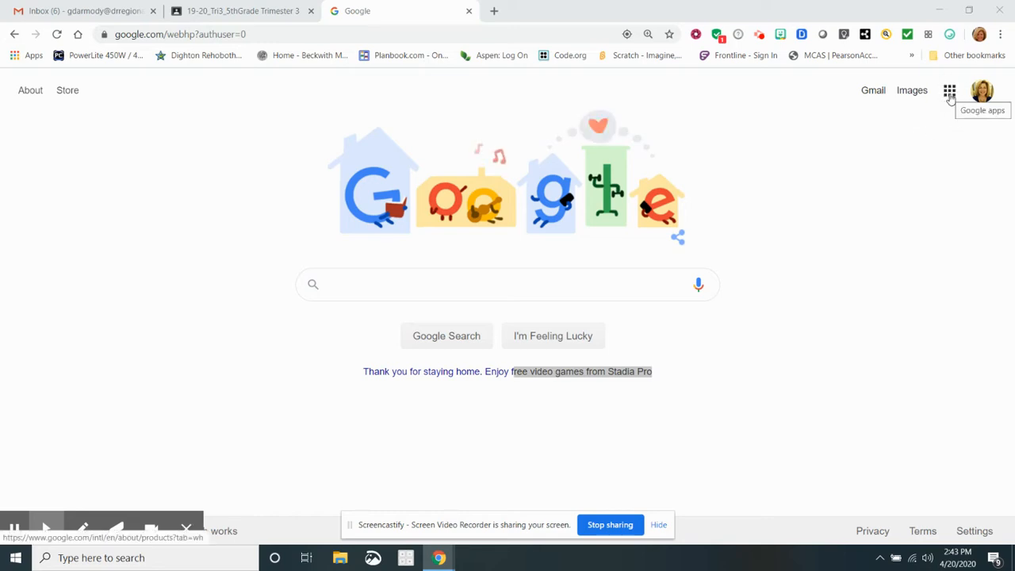
Launch Google Keep from the Google apps grid on the Google Search page.
{"action": "left_click", "coordinate": [950, 92]}
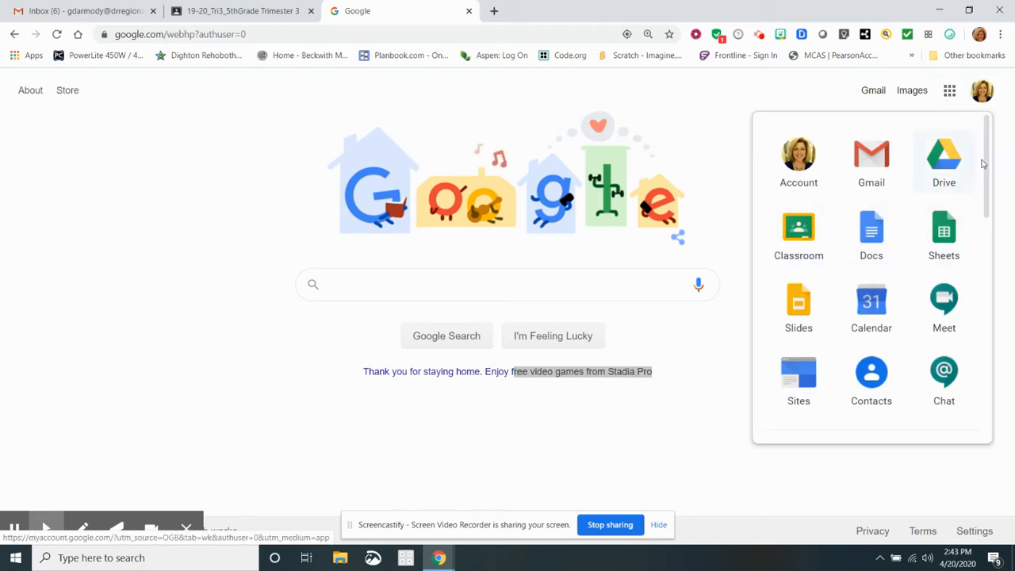
{"action": "left_click_drag", "start_coordinate": [987, 163], "coordinate": [981, 312]}
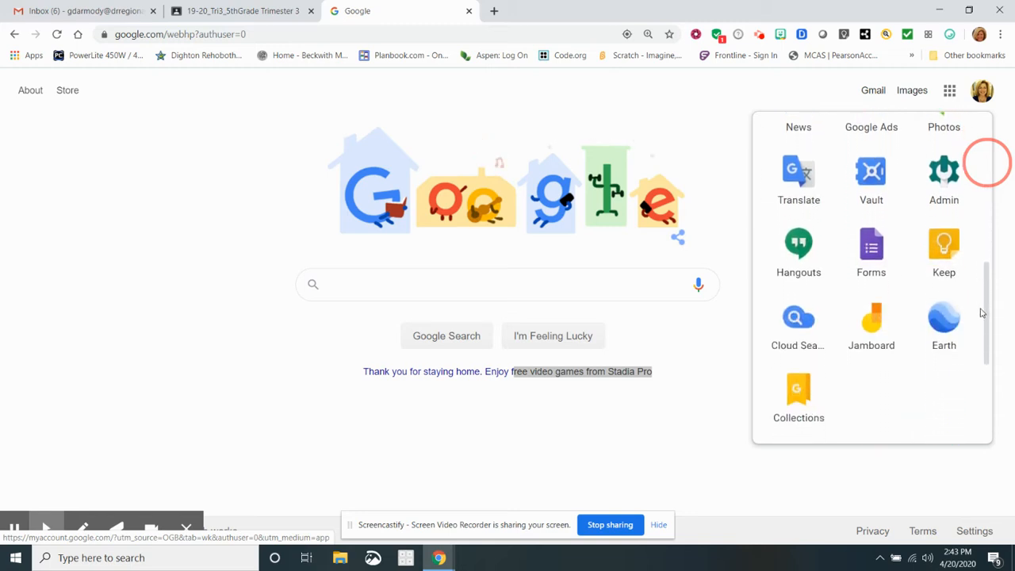
{"action": "left_click", "coordinate": [945, 248]}
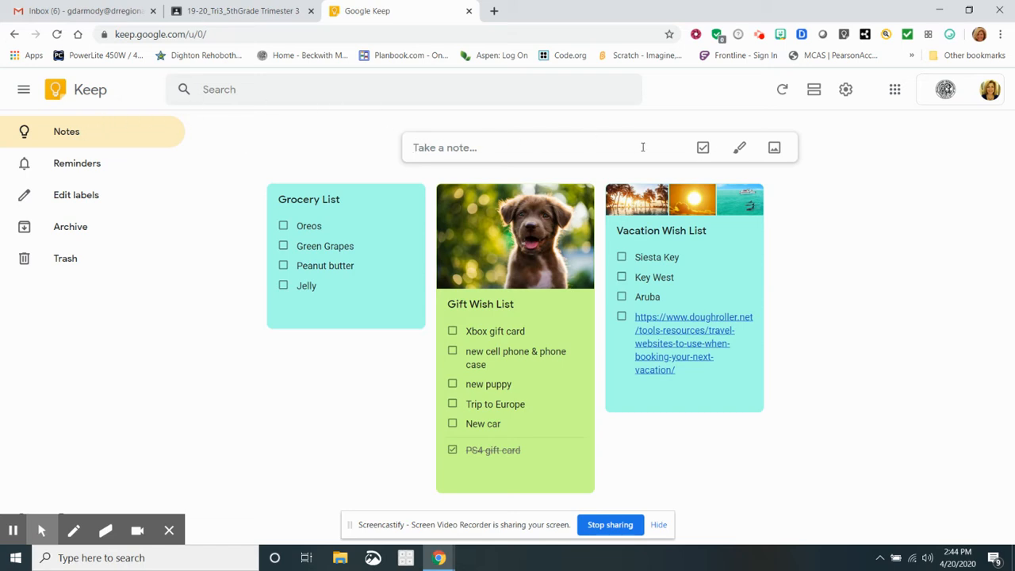
Start a new checklist note with the New list icon.
{"action": "left_click", "coordinate": [703, 149]}
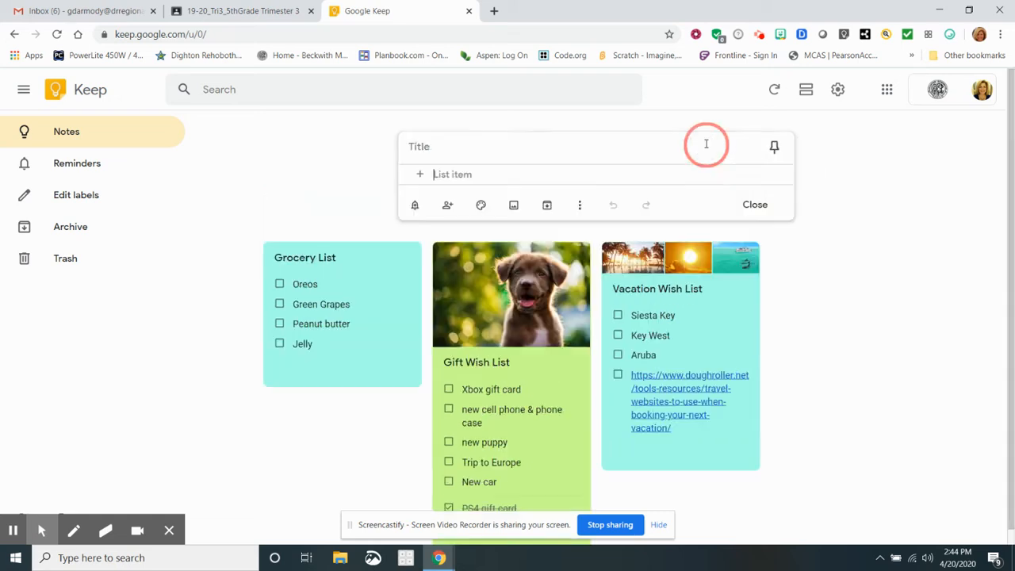
Title the checklist 'Things to Do At Home During the Coronavirus'.
{"action": "left_click", "coordinate": [435, 147]}
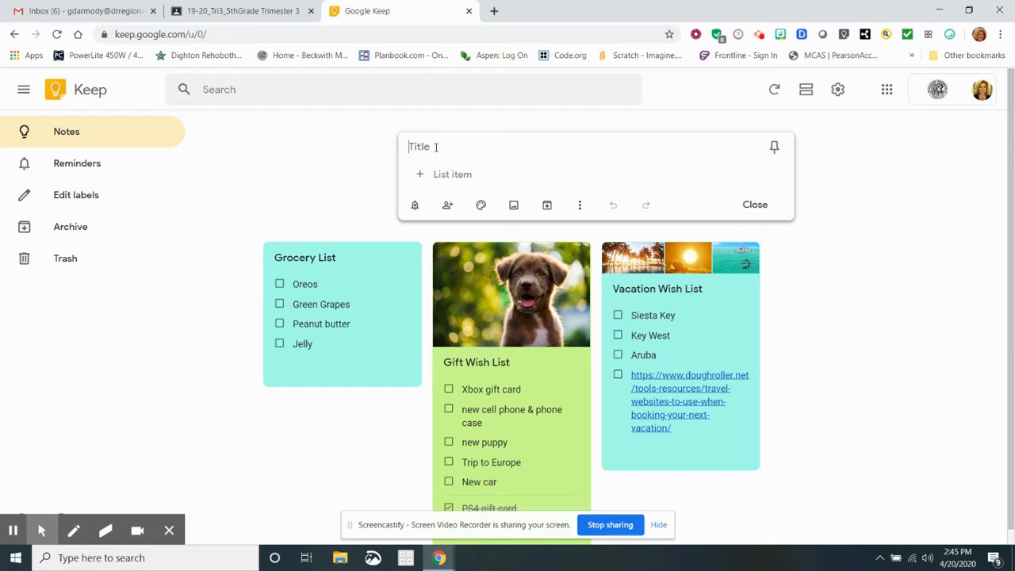
{"action": "type", "text": "Things to Do At Hom"}
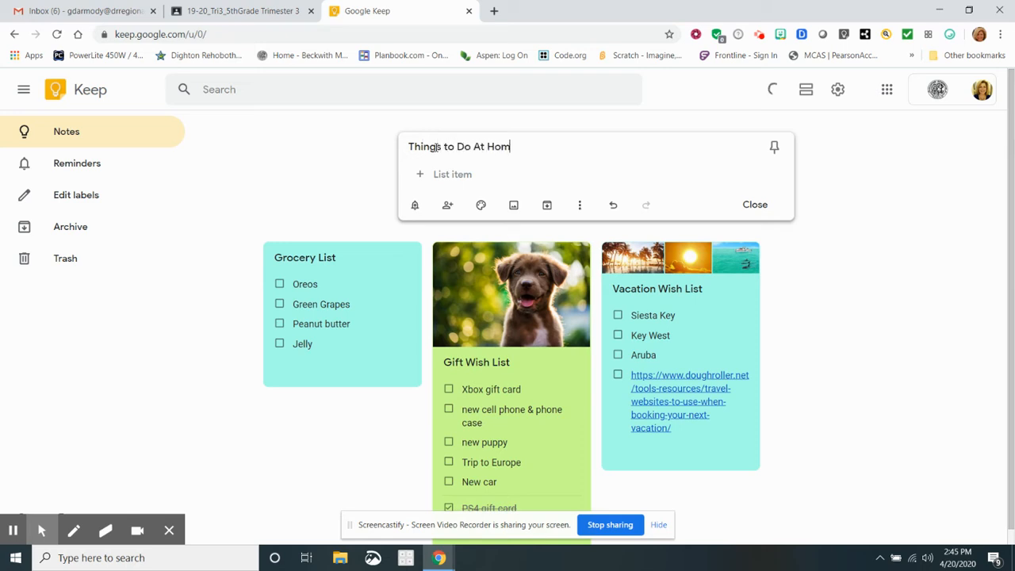
{"action": "type", "text": "e During the Coron"}
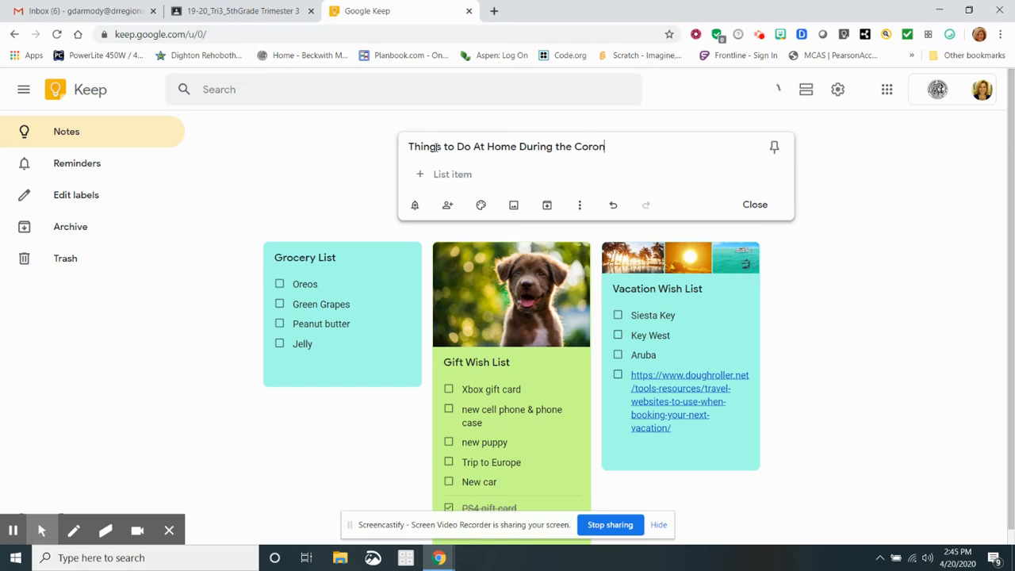
{"action": "type", "text": "avirus"}
{"action": "left_click", "coordinate": [435, 174]}
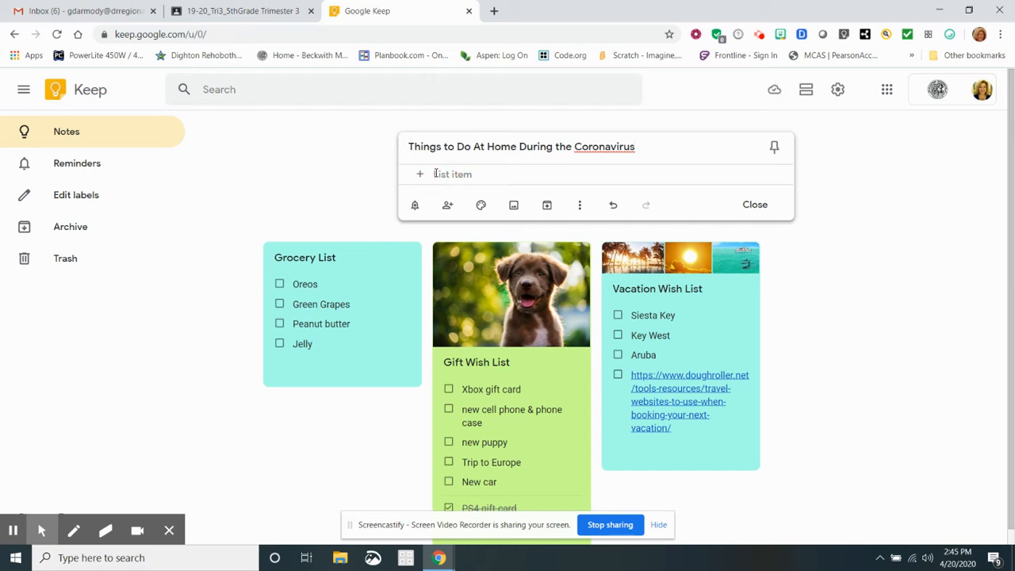
Add the items 'Play with my dog', 'Bake cookies or brownies' and 'Play with my sibling'.
{"action": "type", "text": "P"}
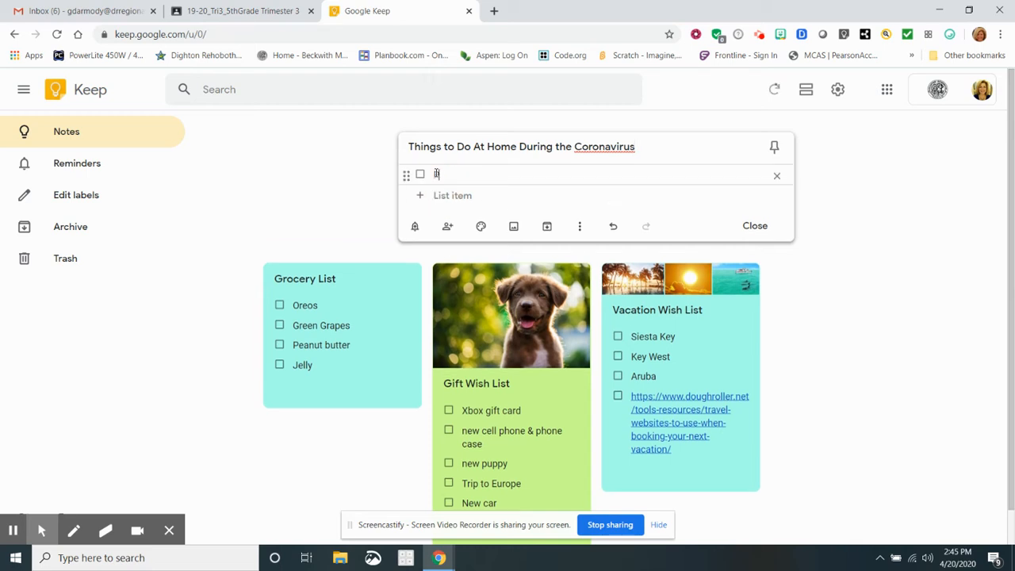
{"action": "type", "text": "lay with my dog"}
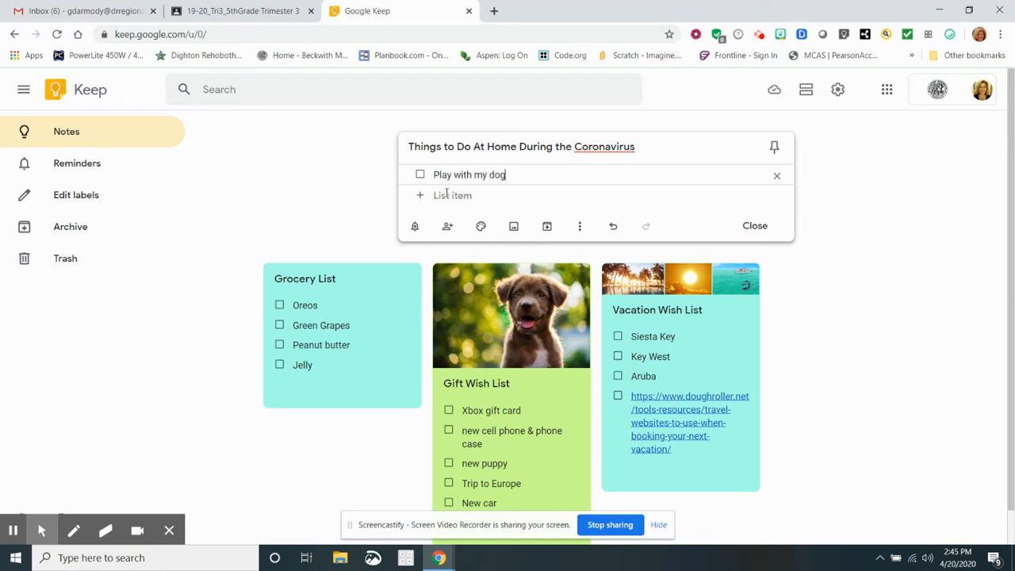
{"action": "left_click", "coordinate": [446, 193]}
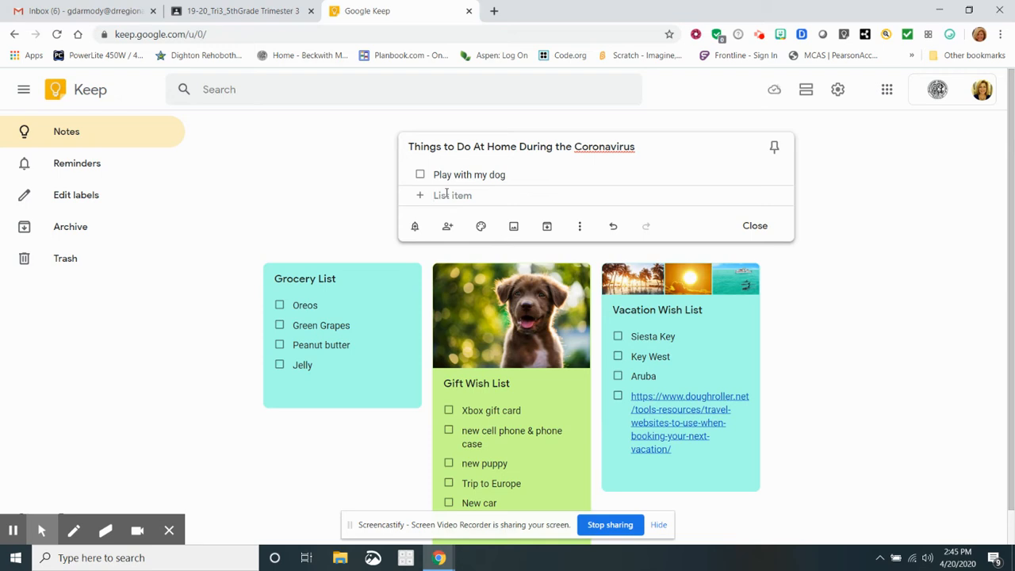
{"action": "type", "text": "Bake "}
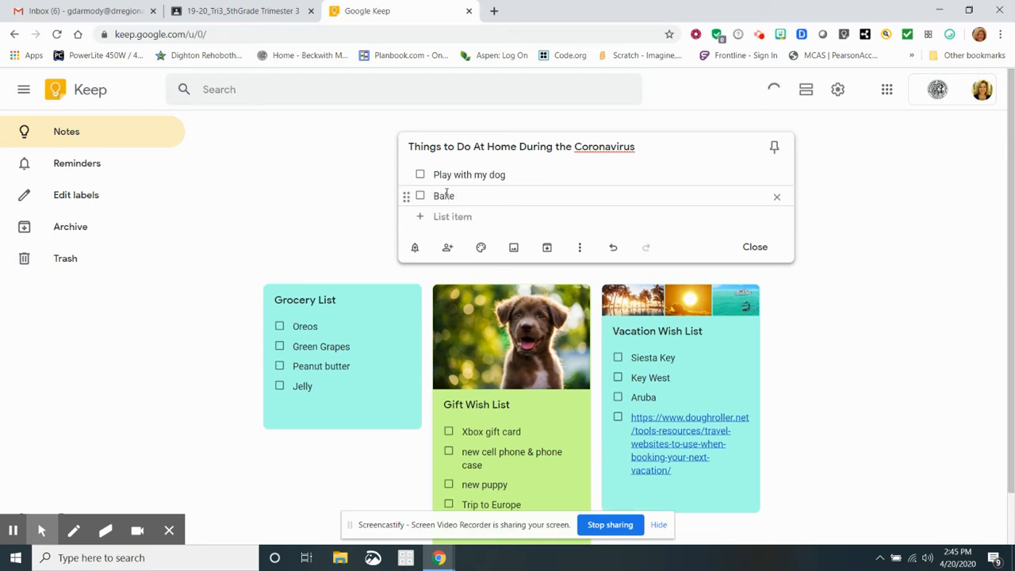
{"action": "type", "text": "cookies or brownies"}
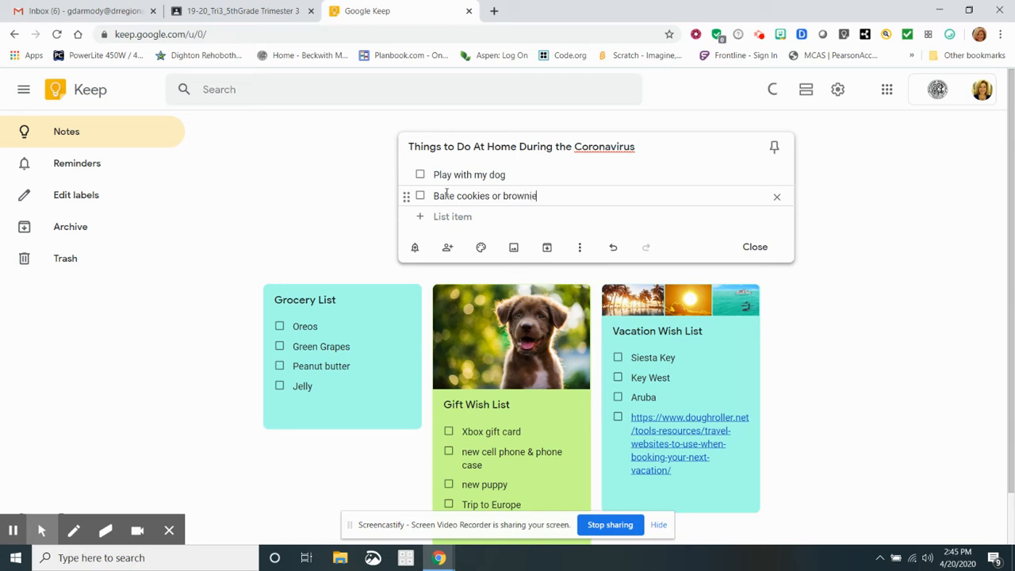
{"action": "key", "text": "Return"}
{"action": "type", "text": "Play with y"}
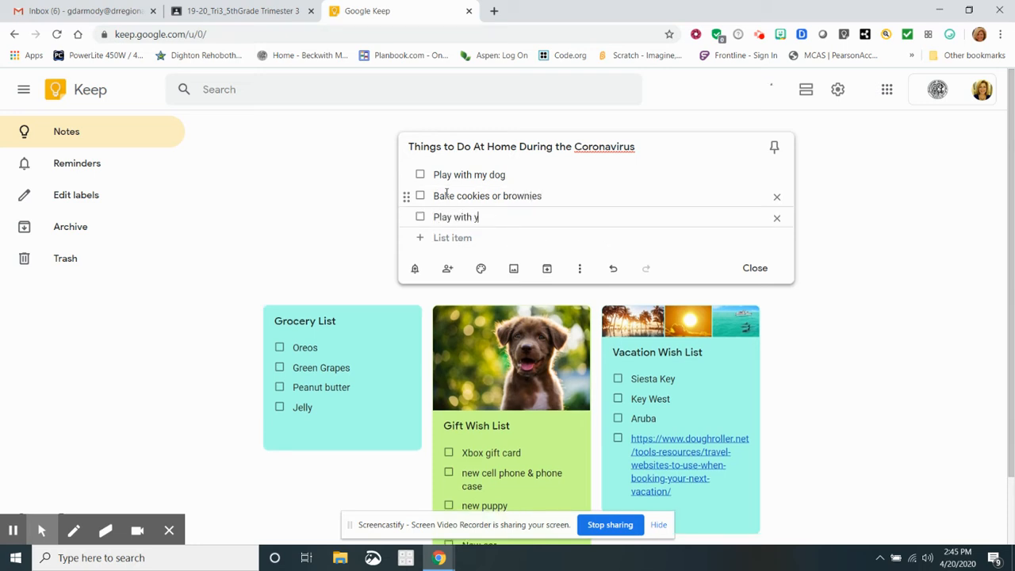
{"action": "key", "text": "BackSpace"}
{"action": "type", "text": "my sibling"}
Add 'Play tag', 'Play board games', 'Watch movies' and 'Play video games'.
{"action": "left_click", "coordinate": [446, 241]}
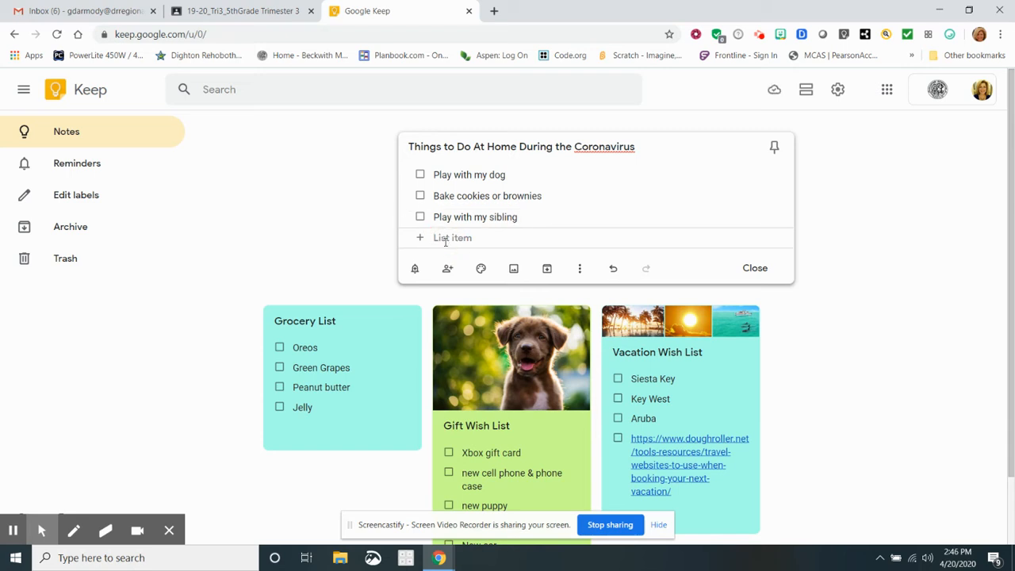
{"action": "type", "text": "Play tag"}
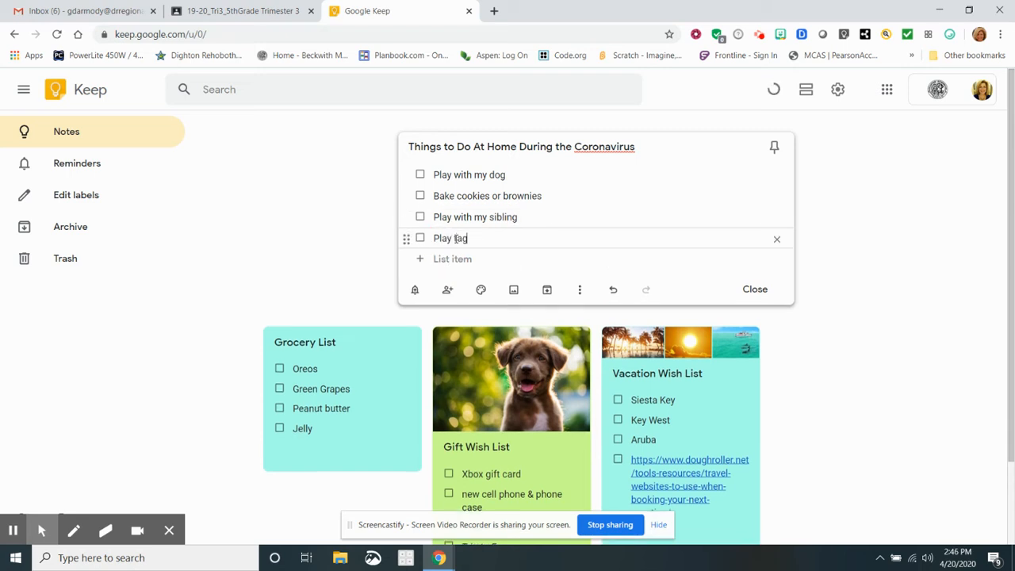
{"action": "left_click", "coordinate": [452, 256]}
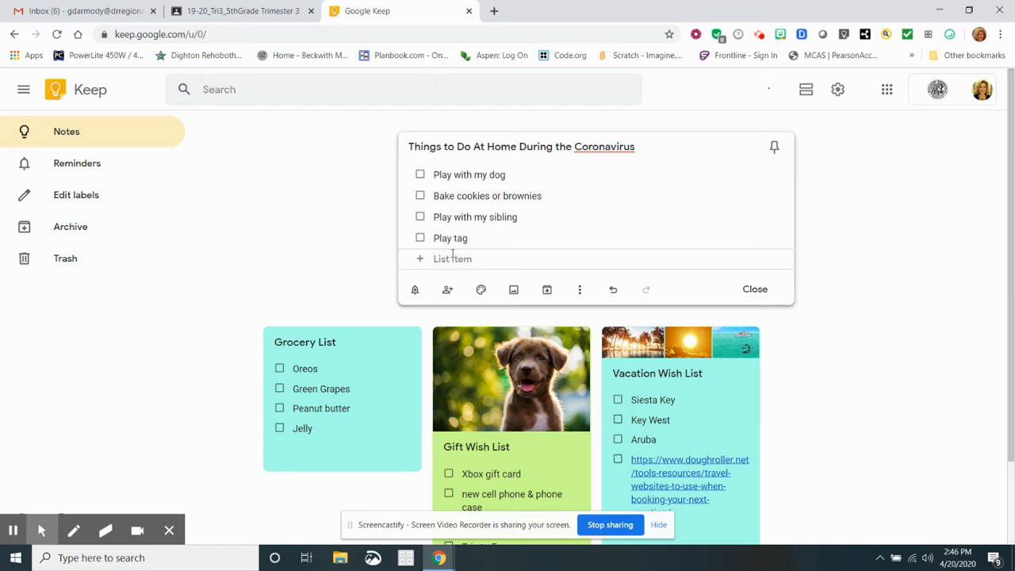
{"action": "type", "text": "Play board"}
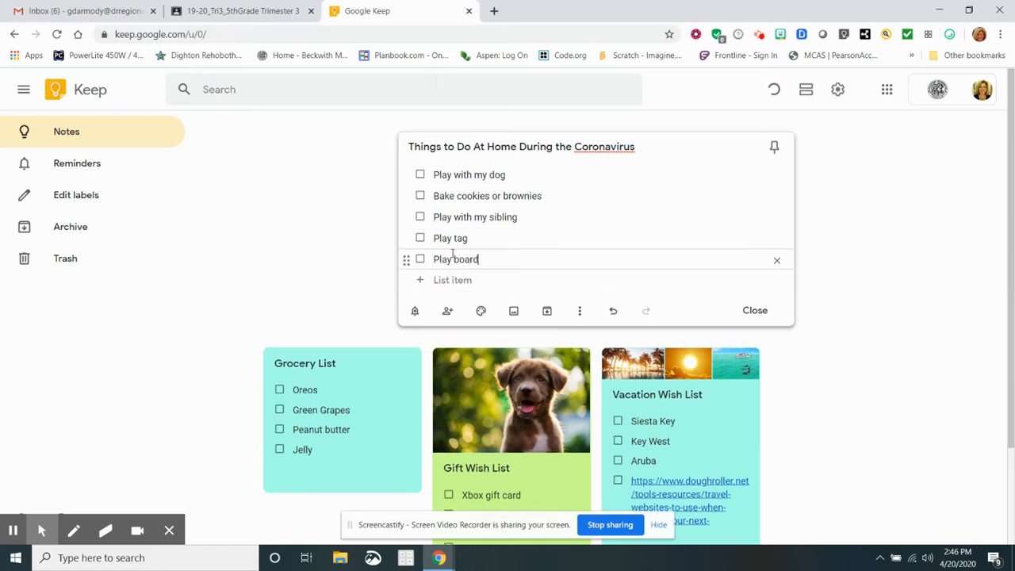
{"action": "type", "text": " games"}
{"action": "left_click", "coordinate": [449, 280]}
{"action": "type", "text": "W"}
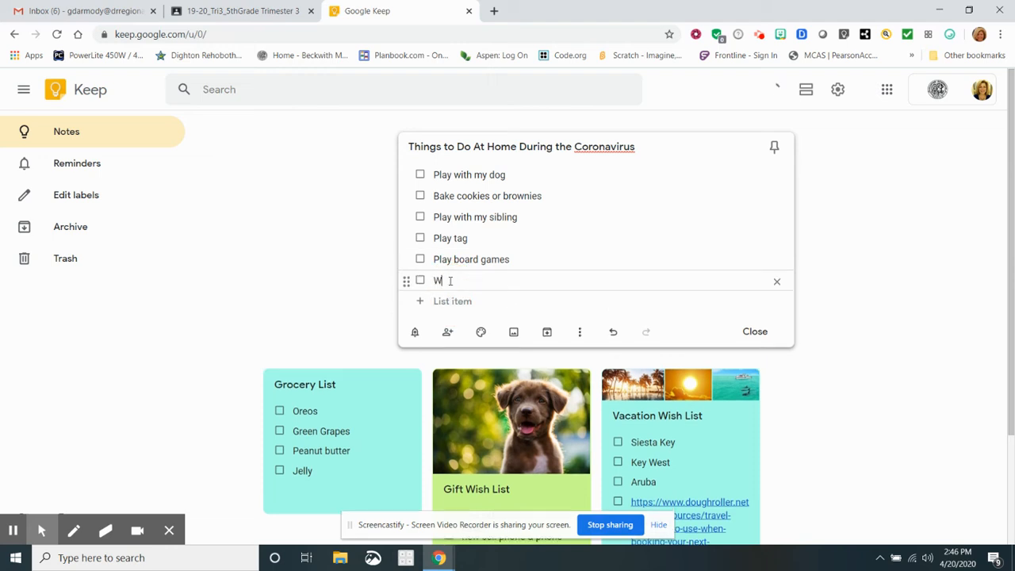
{"action": "type", "text": "atch movies"}
{"action": "left_click", "coordinate": [450, 302]}
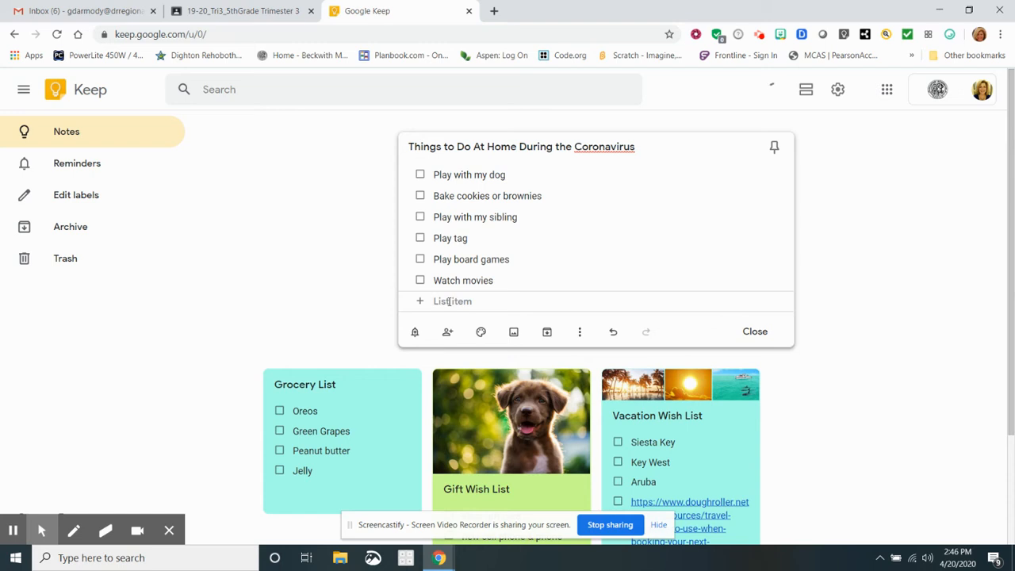
{"action": "type", "text": "Play video "}
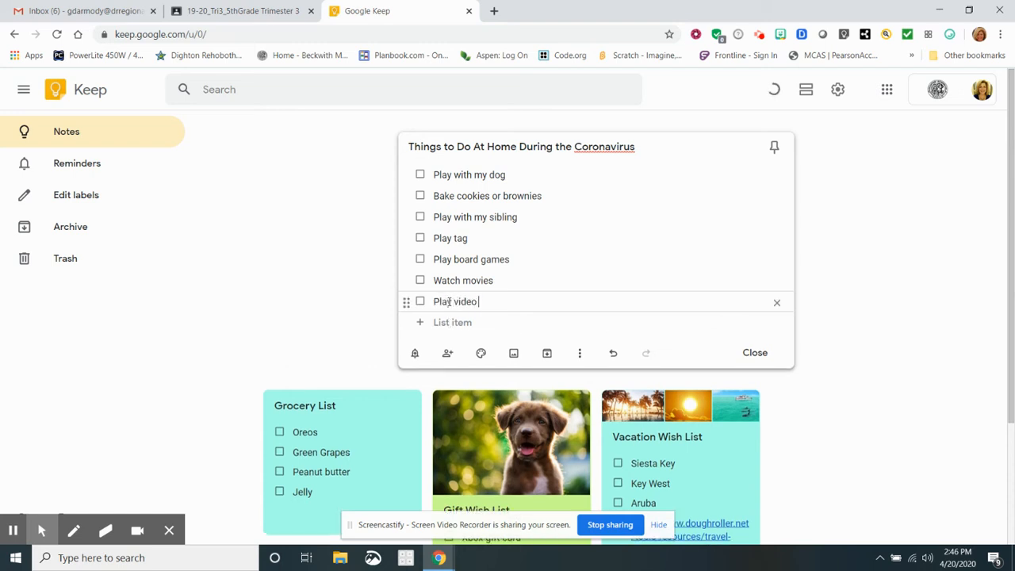
{"action": "type", "text": "games"}
Move 'Play video games' to the top, then check and uncheck 'Play with my sibling'.
{"action": "left_click_drag", "start_coordinate": [406, 304], "coordinate": [409, 173]}
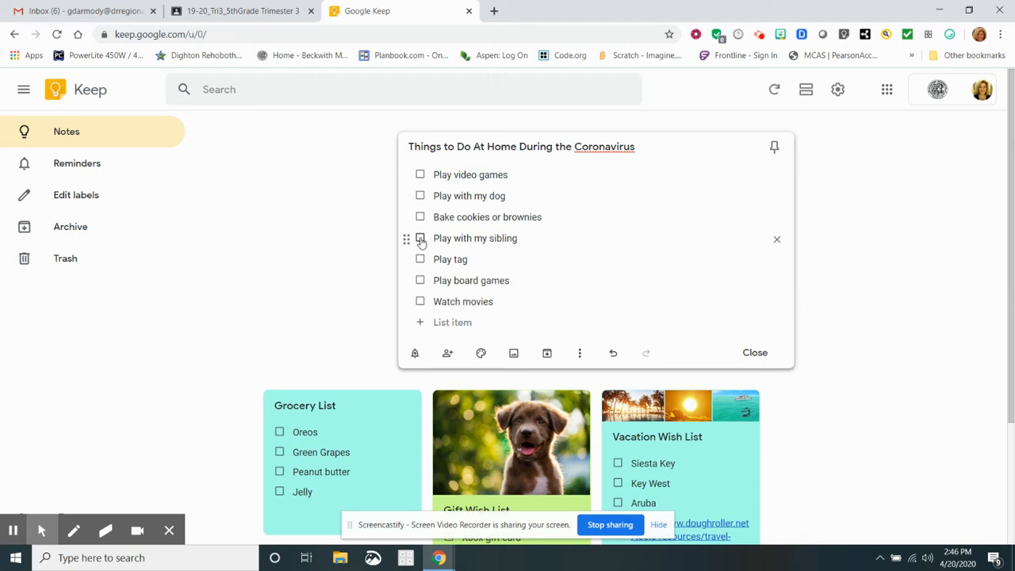
{"action": "left_click", "coordinate": [421, 239]}
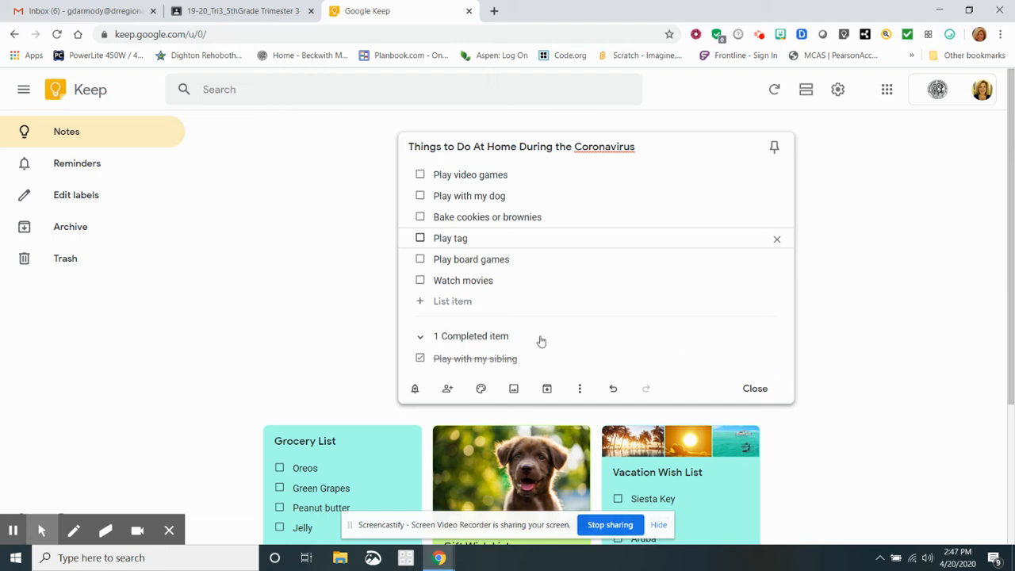
{"action": "left_click", "coordinate": [420, 358]}
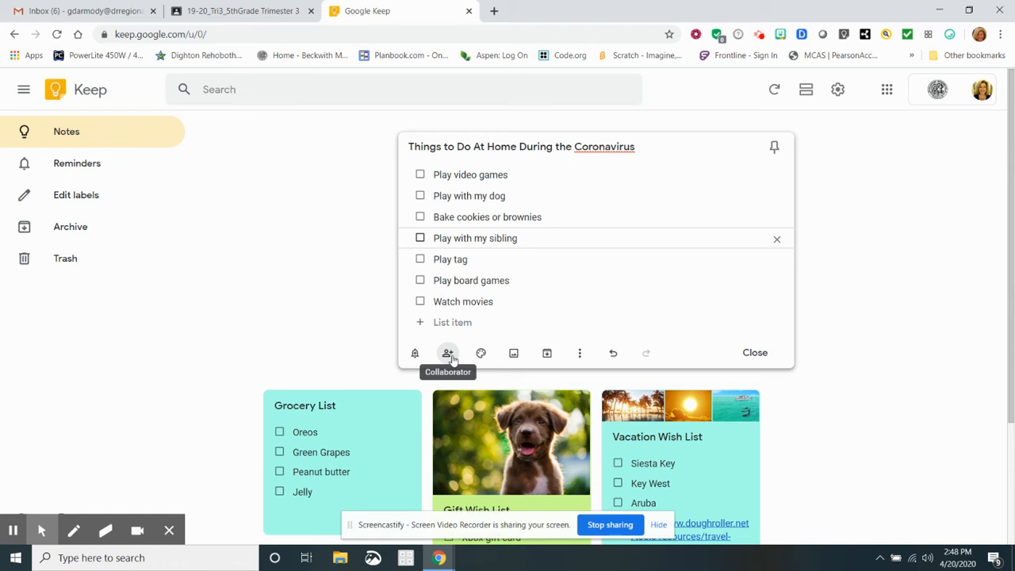
Make the note's background Teal and bring up the image file picker.
{"action": "mouse_move", "coordinate": [482, 358]}
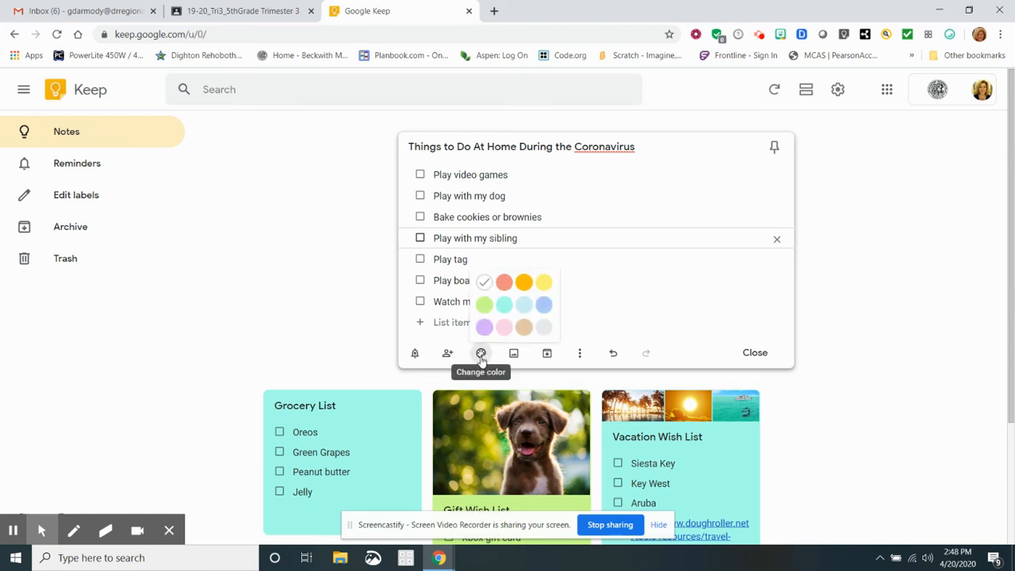
{"action": "left_click", "coordinate": [504, 305]}
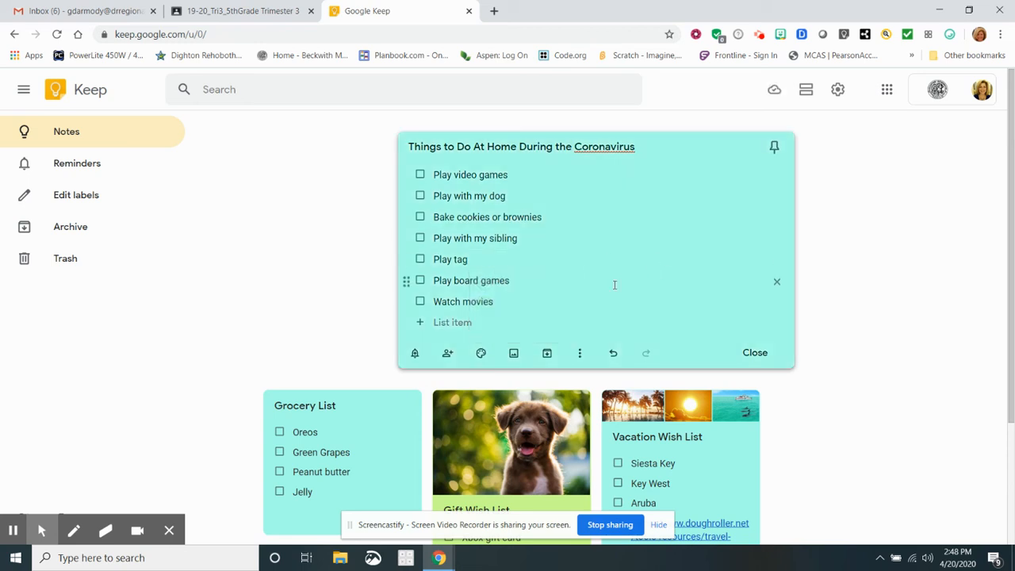
{"action": "left_click", "coordinate": [513, 353]}
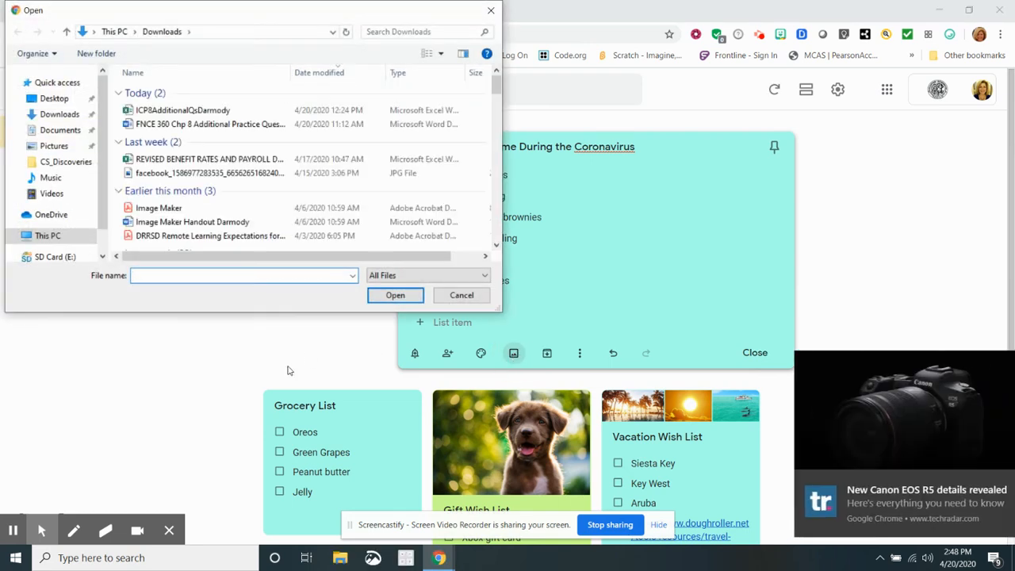
Dismiss the news notification and try a file named 'dog', which isn't found.
{"action": "left_click", "coordinate": [987, 488]}
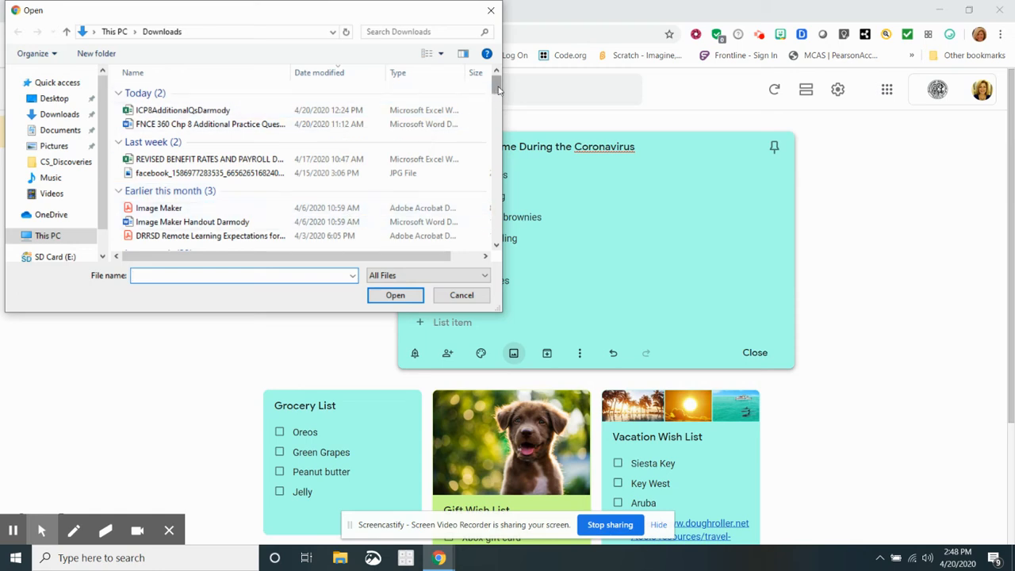
{"action": "left_click_drag", "start_coordinate": [498, 90], "coordinate": [498, 141]}
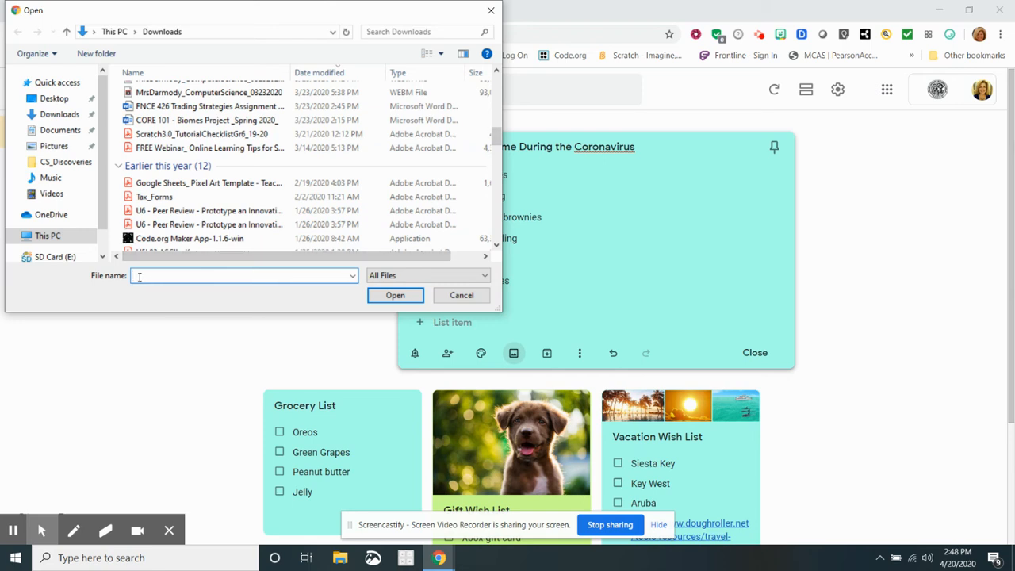
{"action": "type", "text": "dog"}
{"action": "left_click", "coordinate": [394, 292]}
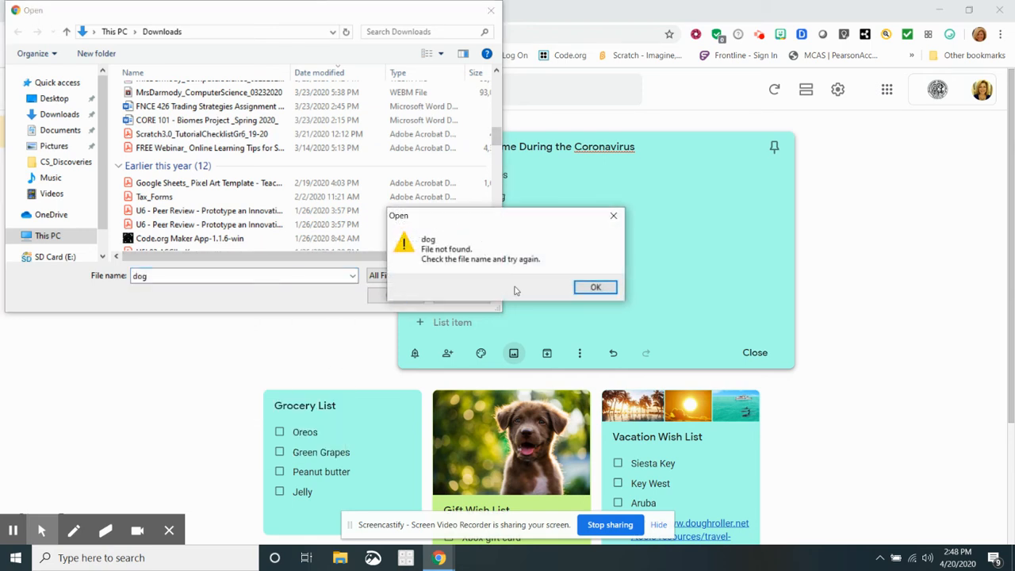
{"action": "left_click", "coordinate": [594, 287]}
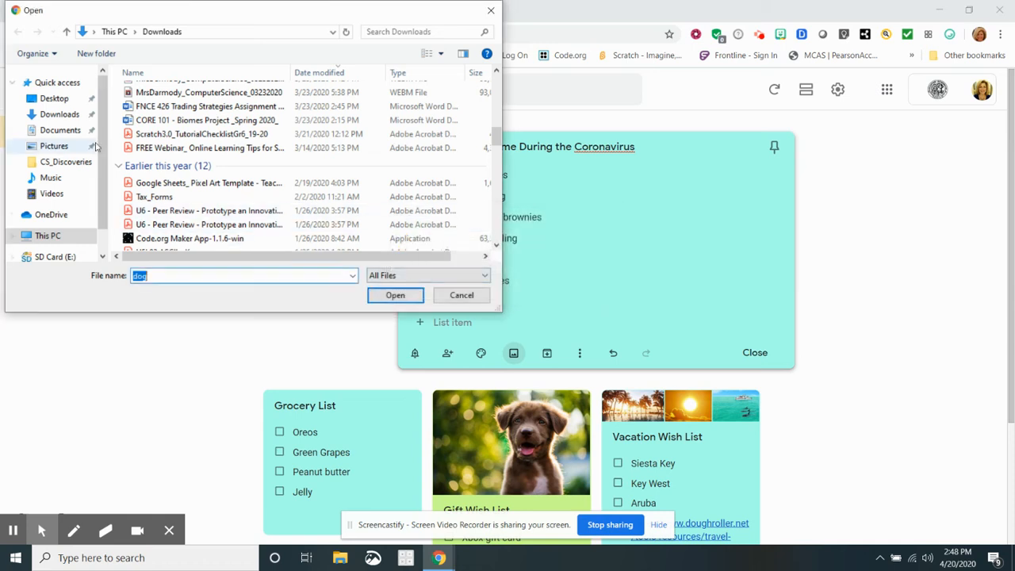
Insert the portrait JPG photo from the Desktop folder into the note.
{"action": "left_click", "coordinate": [63, 101]}
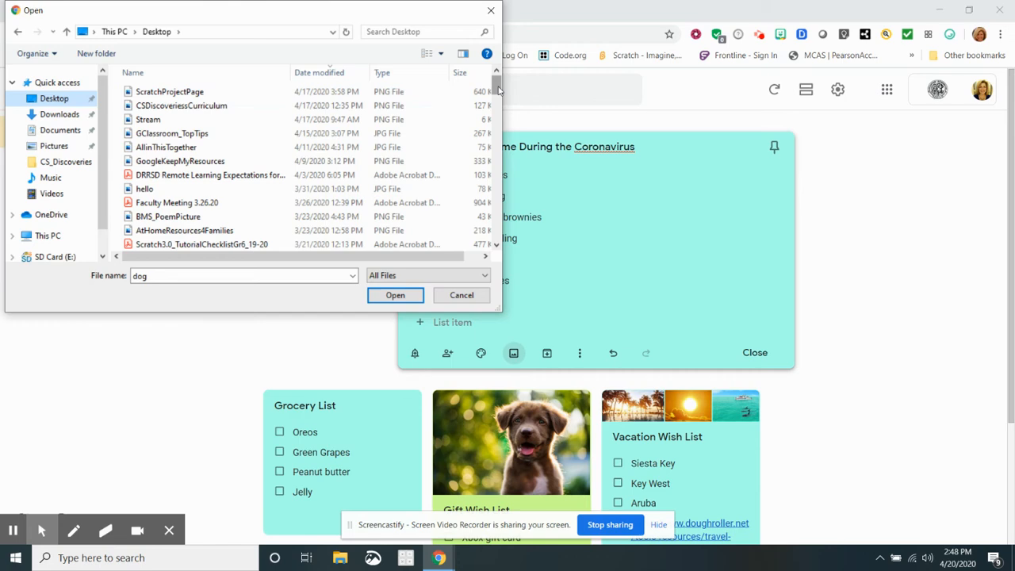
{"action": "left_click_drag", "start_coordinate": [499, 90], "coordinate": [498, 134]}
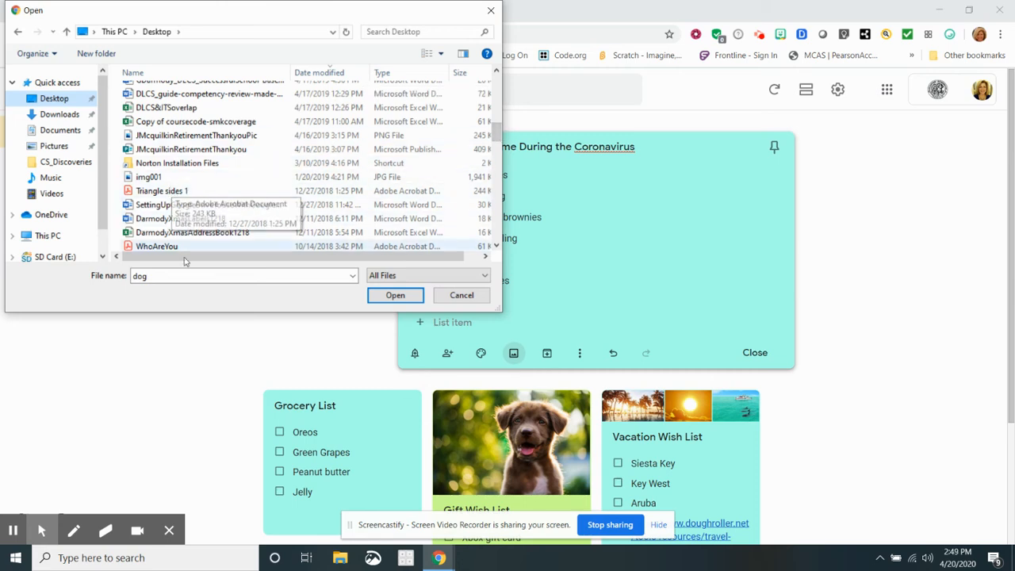
{"action": "left_click_drag", "start_coordinate": [498, 134], "coordinate": [492, 193]}
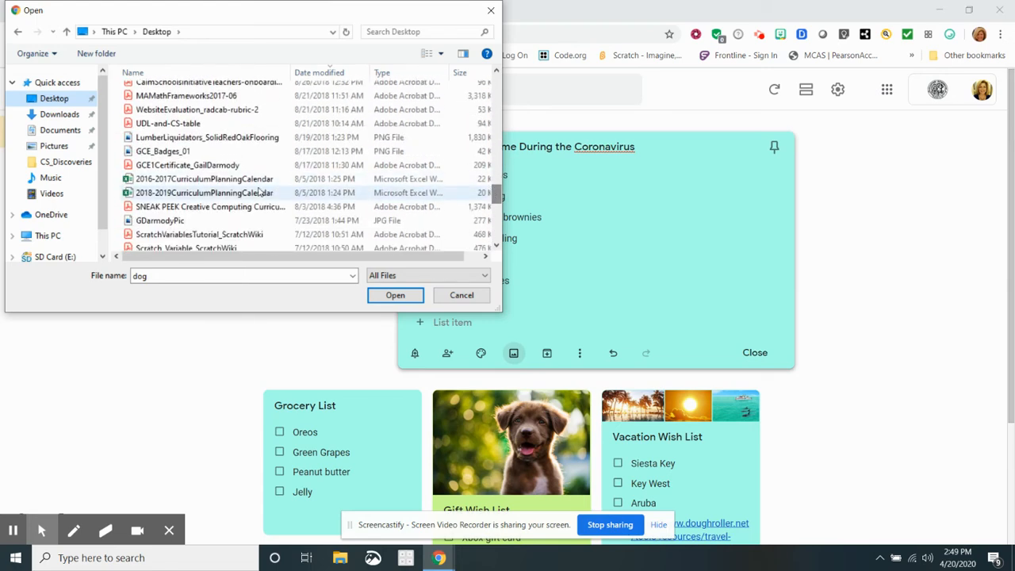
{"action": "left_click", "coordinate": [164, 225]}
{"action": "left_click", "coordinate": [392, 298]}
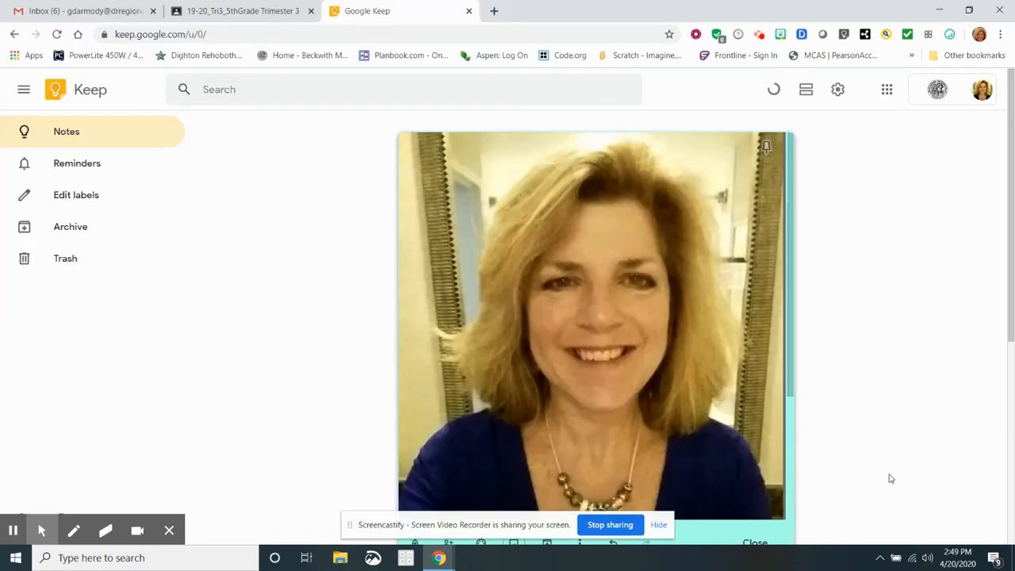
Close the note back to the notes grid, then reopen the Things to Do checklist.
{"action": "left_click", "coordinate": [784, 518]}
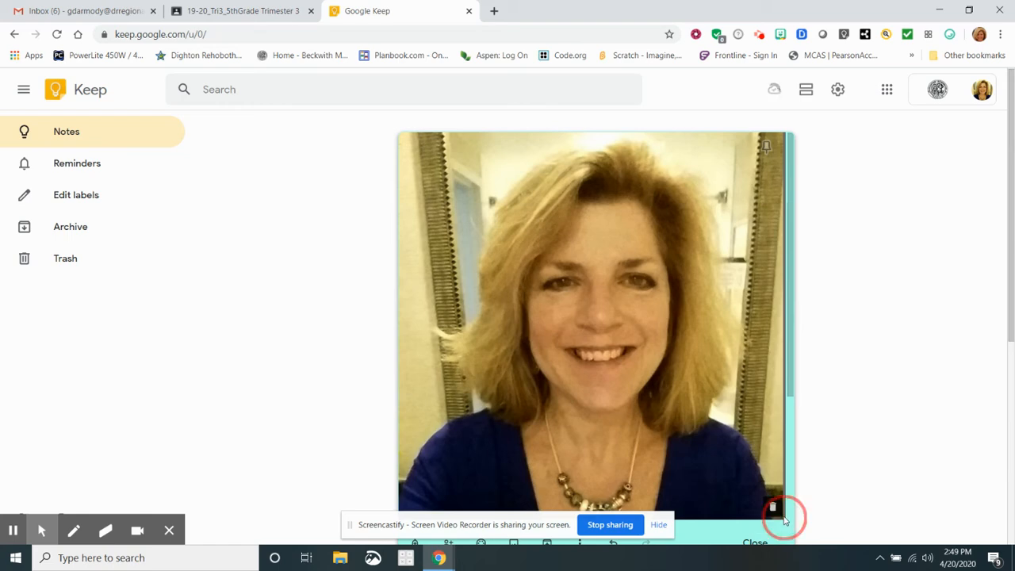
{"action": "left_click", "coordinate": [1006, 187]}
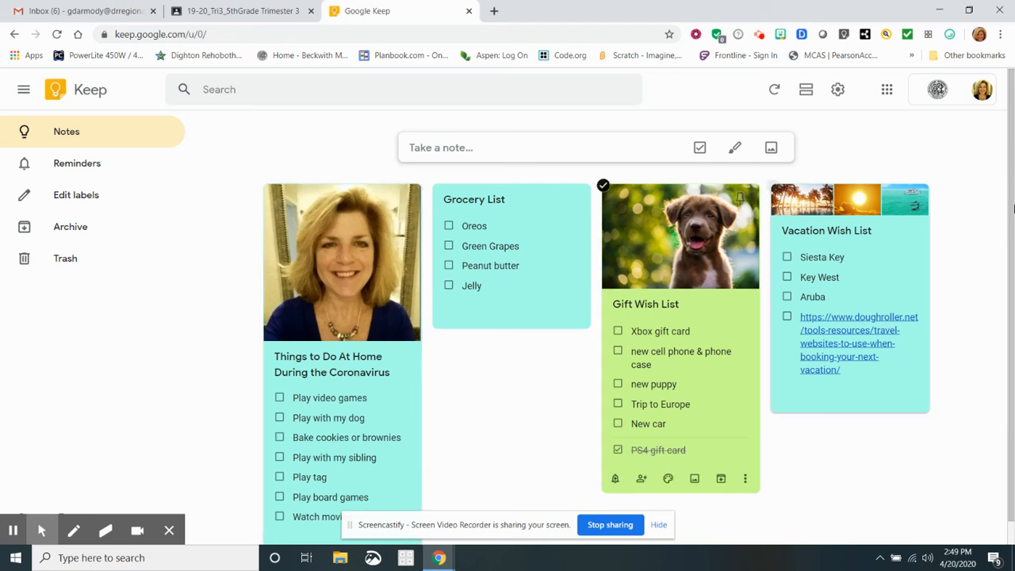
{"action": "left_click_drag", "start_coordinate": [1005, 168], "coordinate": [1013, 204]}
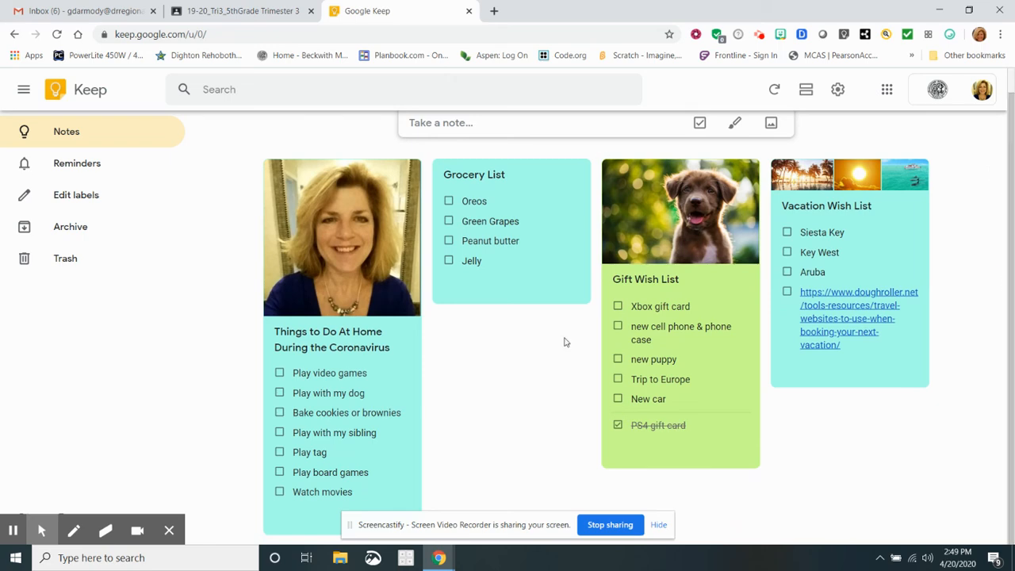
{"action": "left_click", "coordinate": [376, 394]}
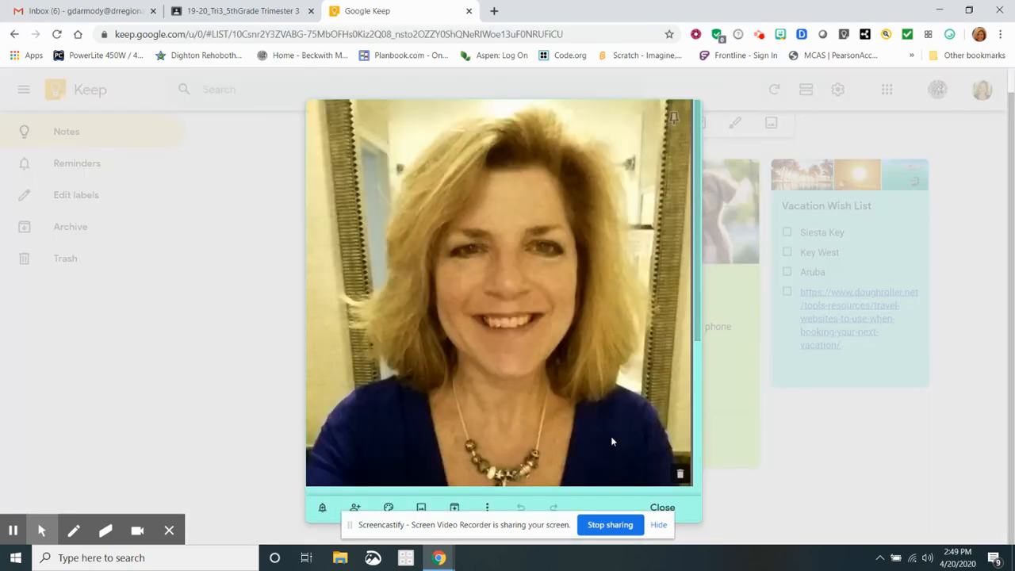
Scroll down to the checklist items and show the note's More options menu.
{"action": "left_click", "coordinate": [698, 317]}
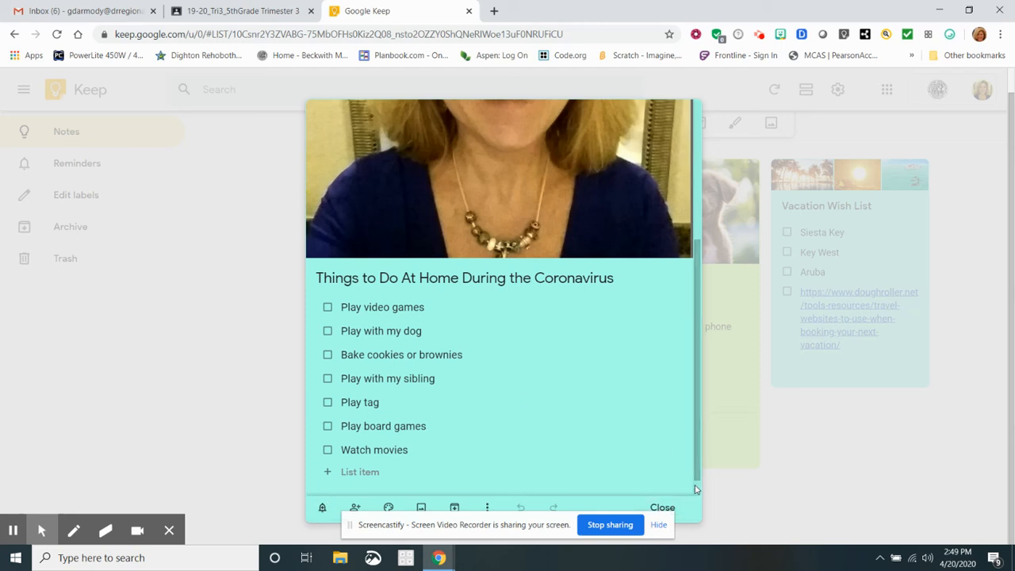
{"action": "left_click", "coordinate": [659, 525]}
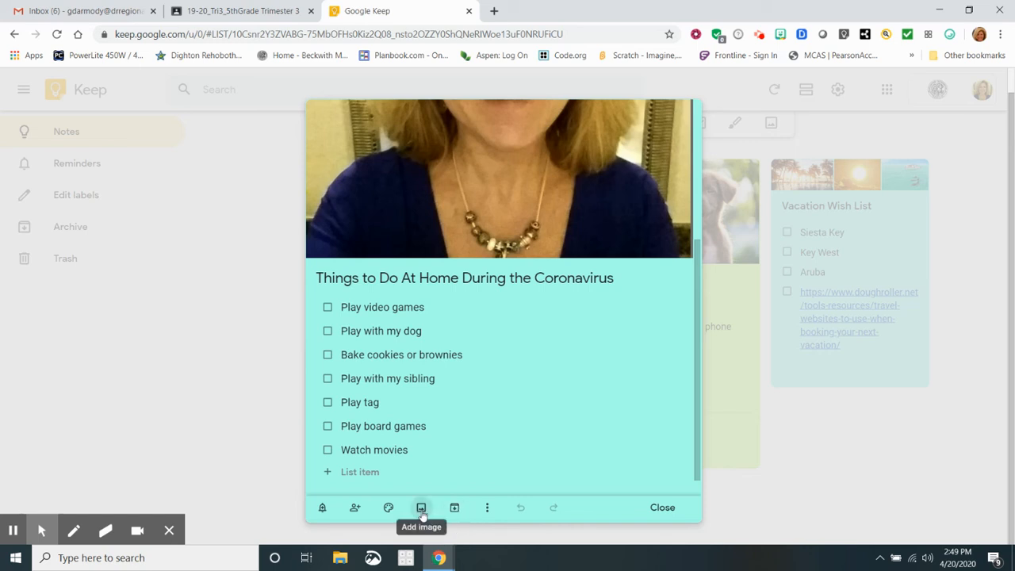
{"action": "left_click", "coordinate": [487, 508]}
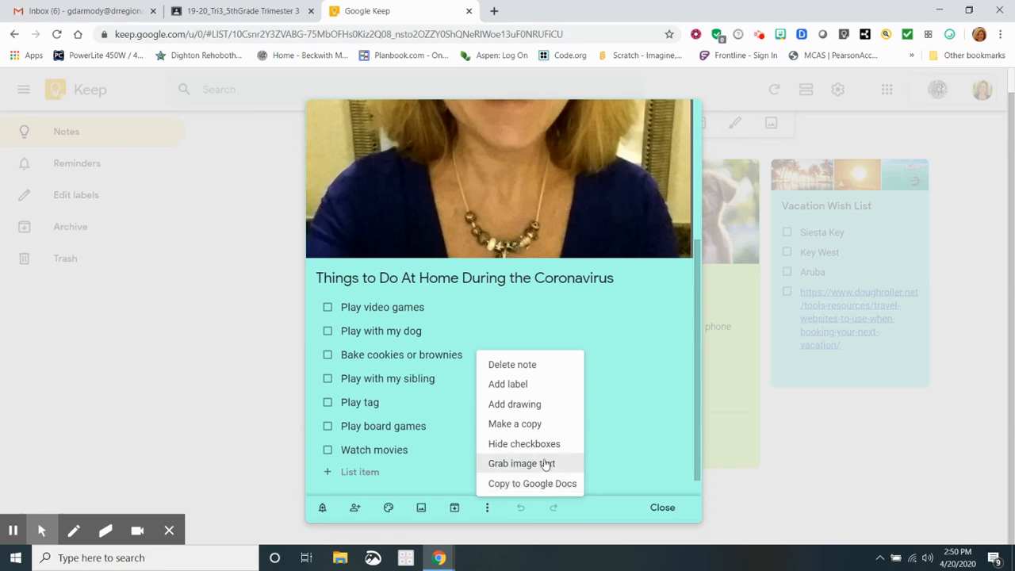
{"action": "left_click", "coordinate": [526, 404]}
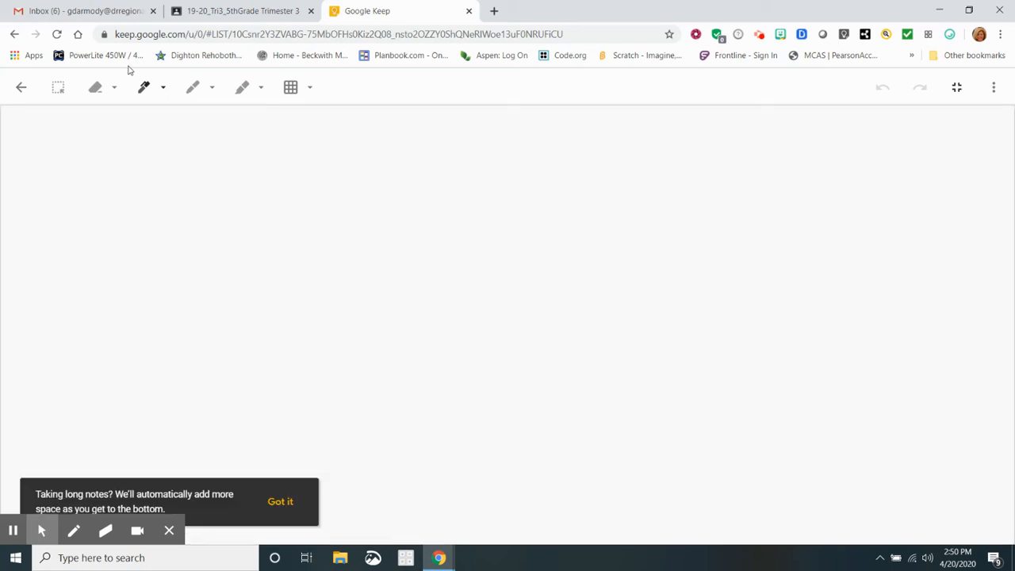
{"action": "left_click", "coordinate": [21, 89]}
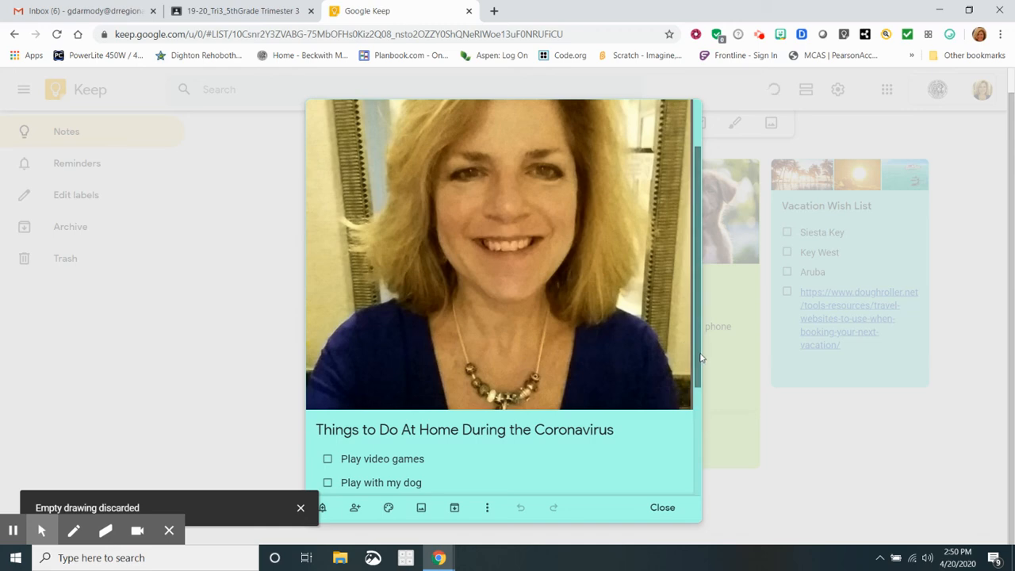
{"action": "left_click_drag", "start_coordinate": [701, 355], "coordinate": [682, 477]}
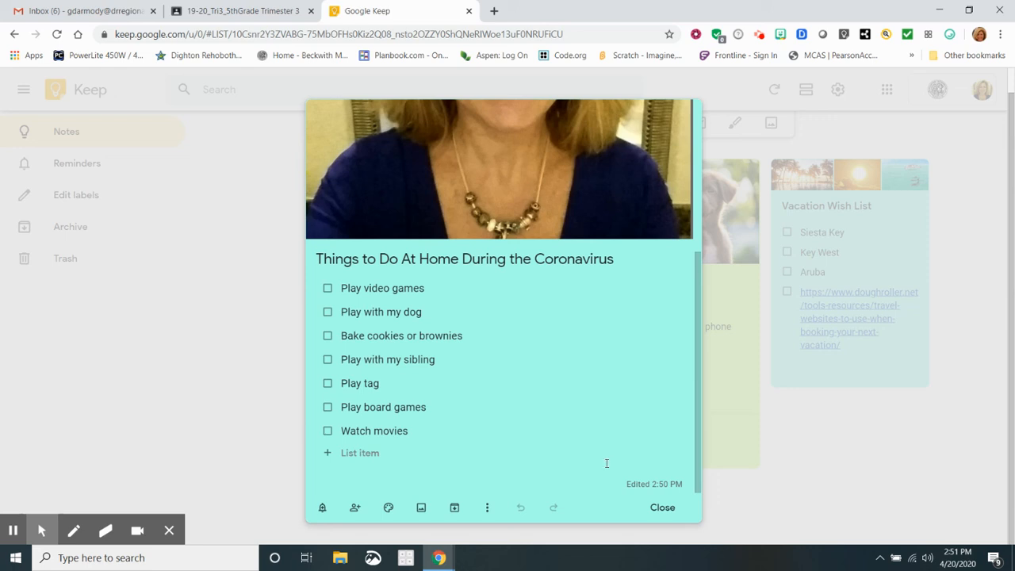
Add 'Build an obstacle course in the back yard' as the eighth checklist item.
{"action": "left_click", "coordinate": [352, 450]}
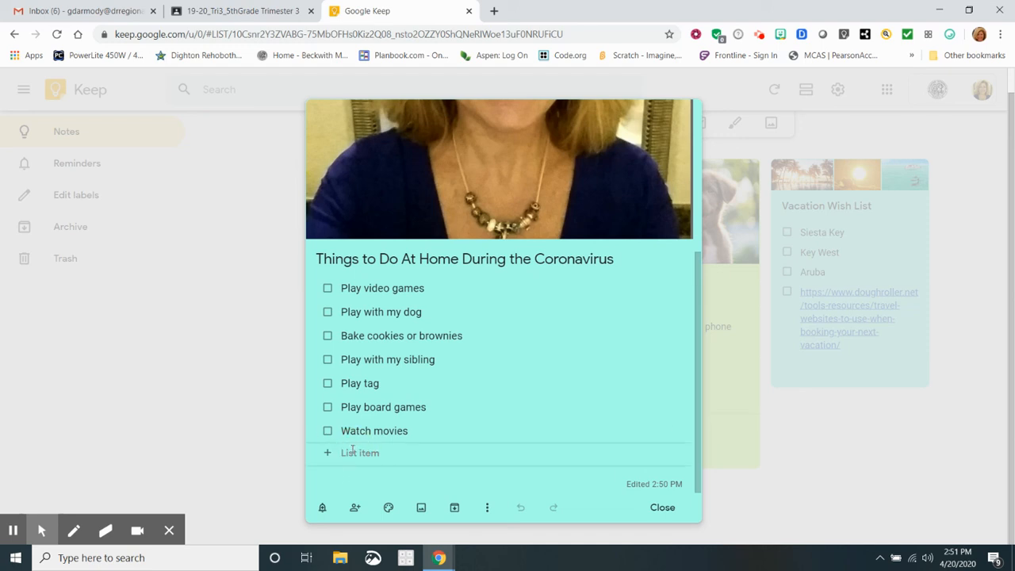
{"action": "type", "text": "Build"}
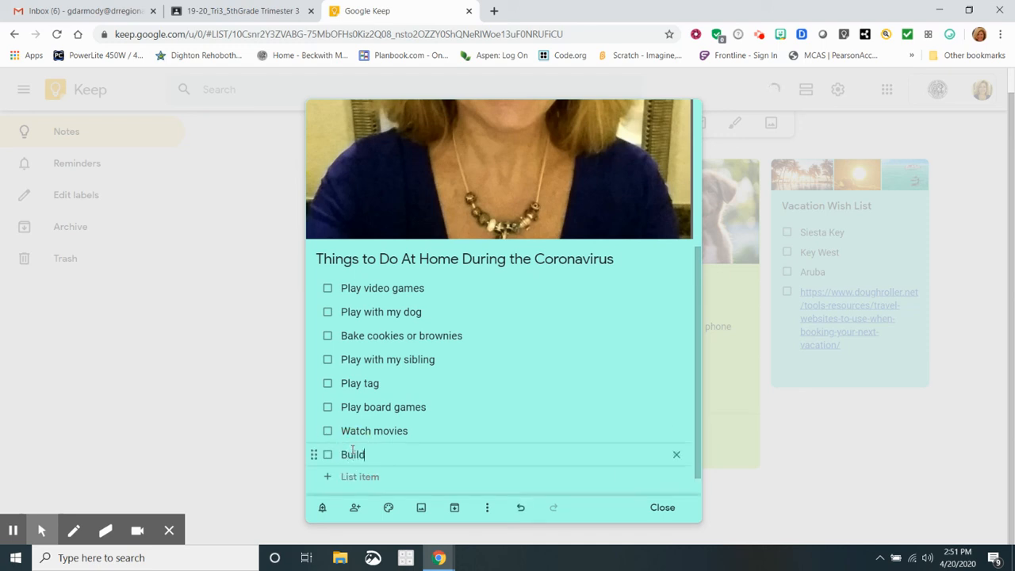
{"action": "type", "text": " an obstab"}
{"action": "key", "text": "BackSpace"}
{"action": "type", "text": "acle course in t"}
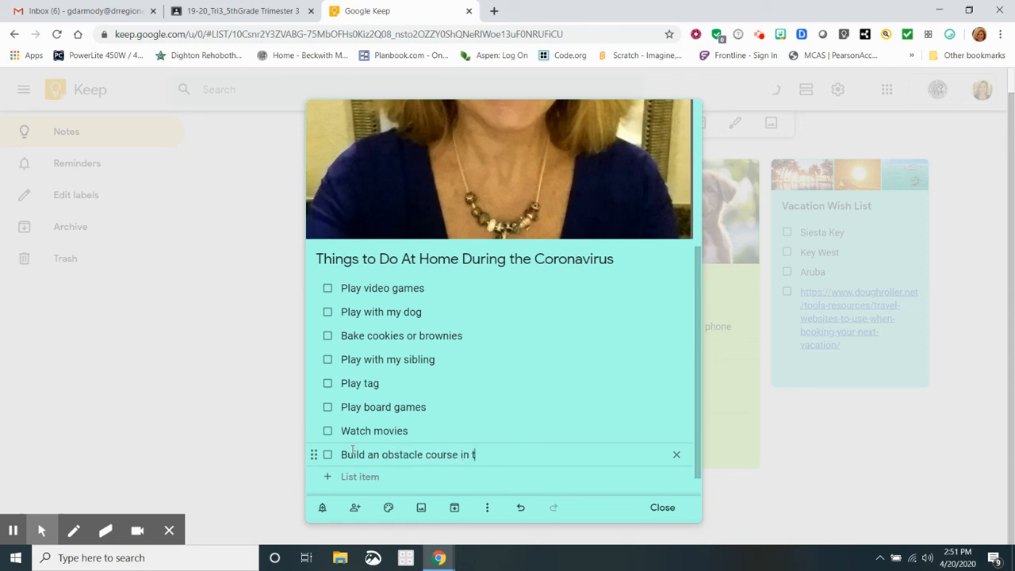
{"action": "type", "text": "he back yerd"}
{"action": "key", "text": "BackSpace"}
{"action": "key", "text": "BackSpace"}
{"action": "key", "text": "BackSpace"}
{"action": "type", "text": "ard"}
{"action": "left_click_drag", "start_coordinate": [699, 454], "coordinate": [693, 483]}
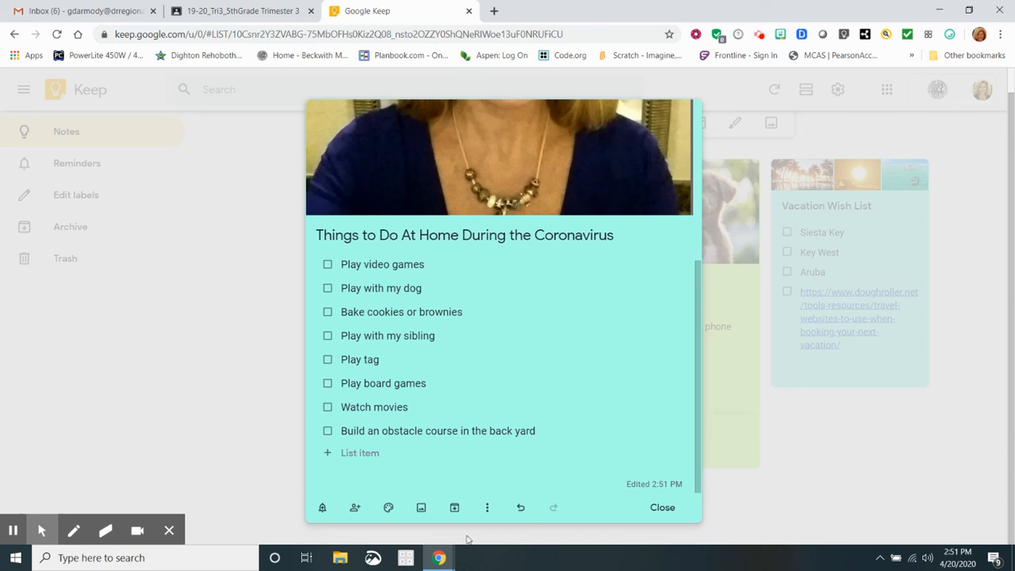
{"action": "left_click", "coordinate": [356, 509]}
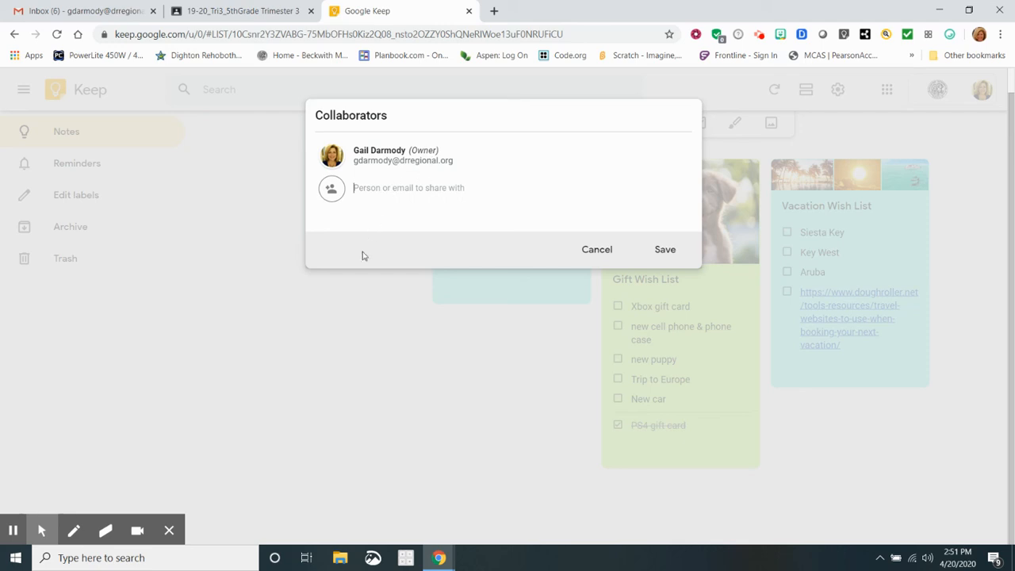
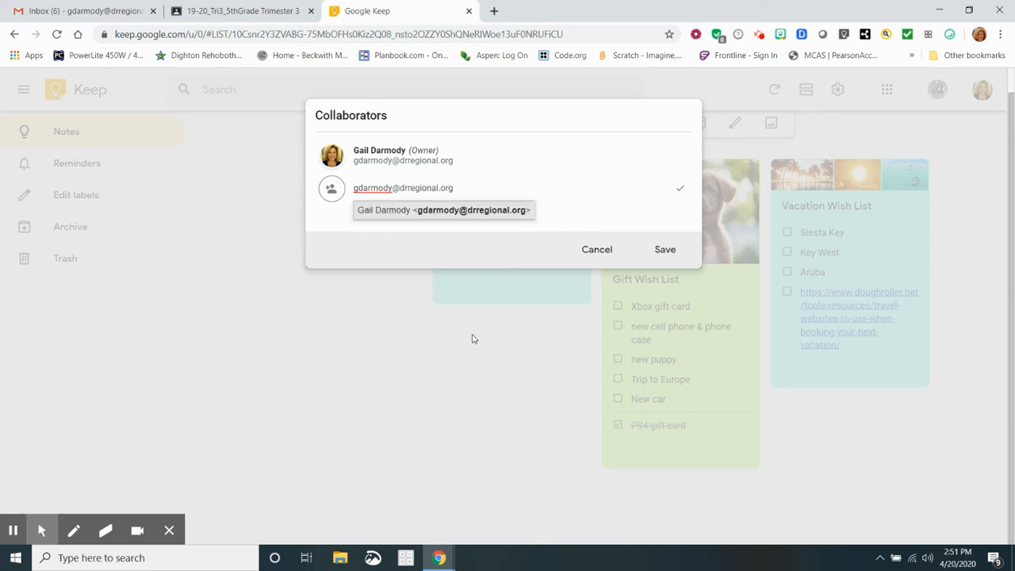
{"action": "left_click", "coordinate": [674, 250]}
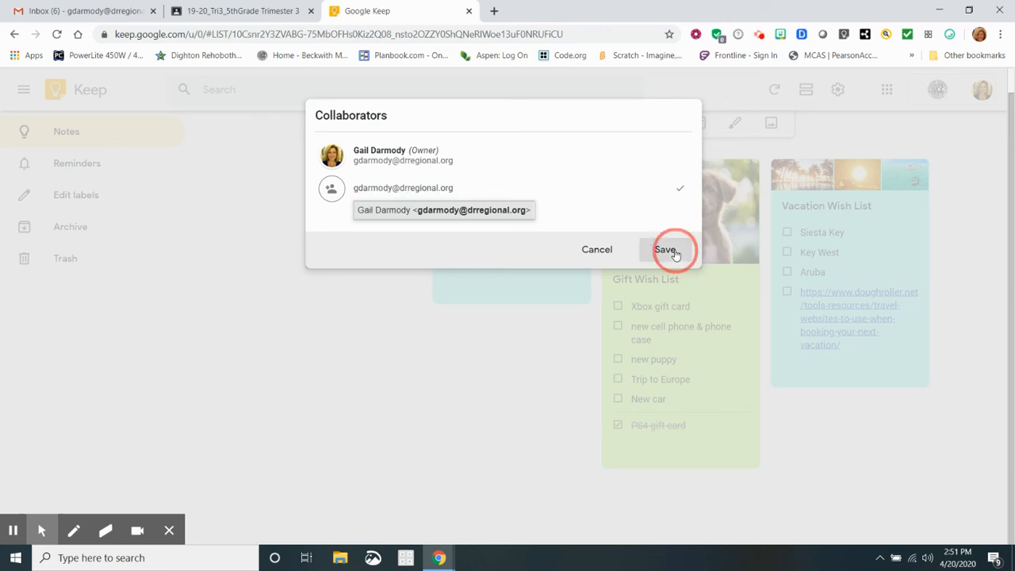
{"action": "left_click", "coordinate": [606, 318]}
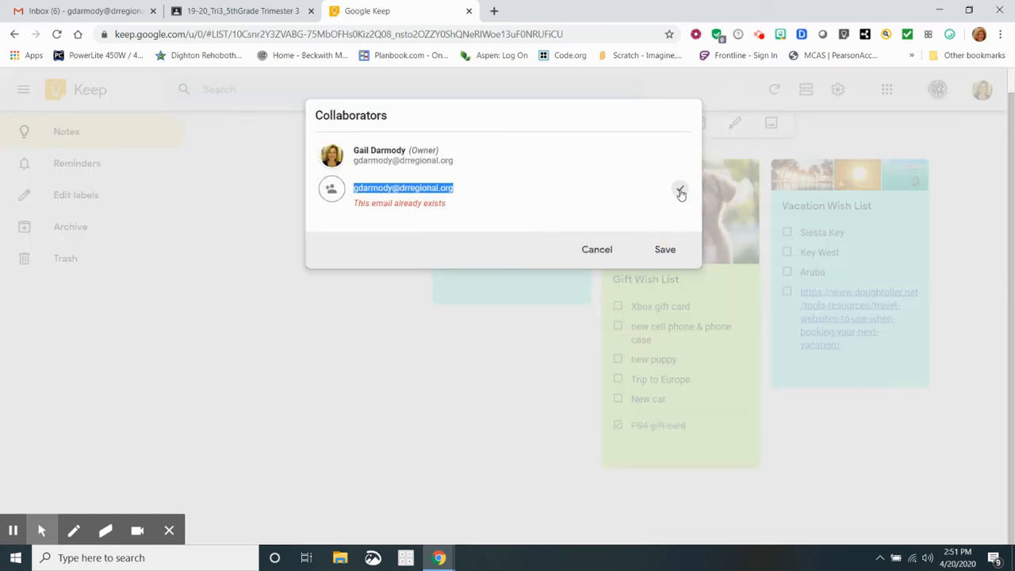
{"action": "left_click", "coordinate": [595, 252]}
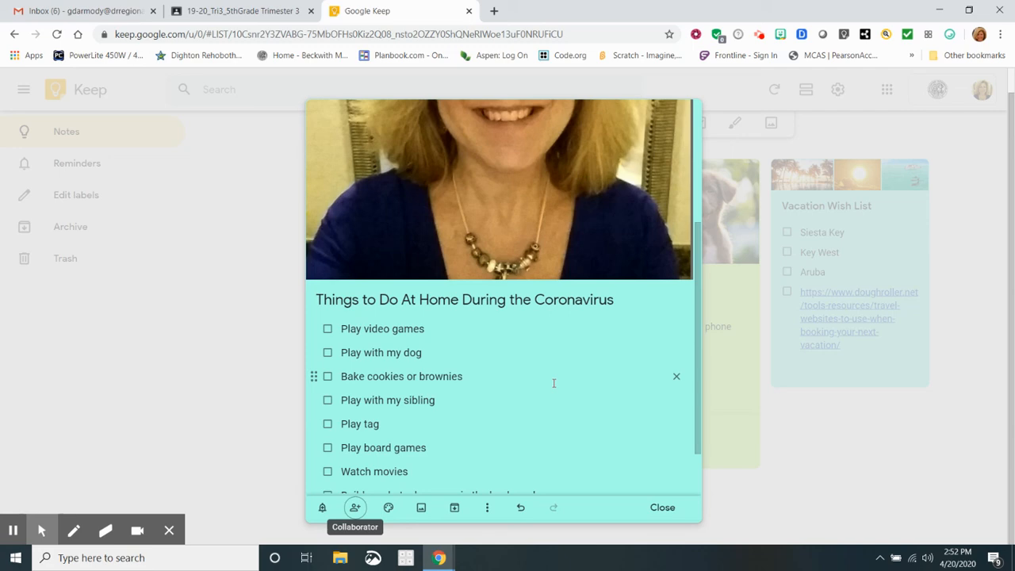
Close the coronavirus checklist note to return to the notes grid.
{"action": "left_click", "coordinate": [744, 447]}
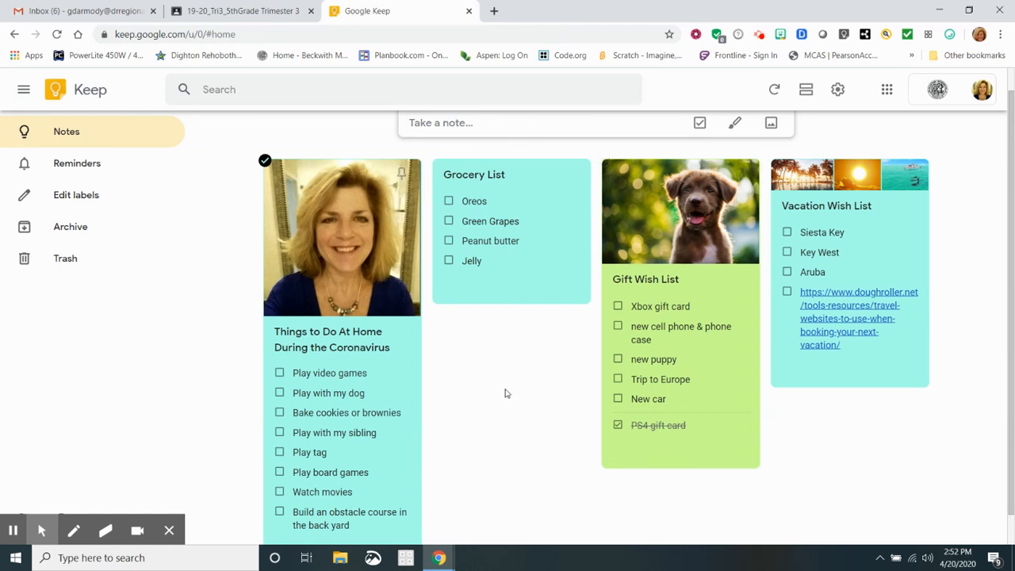
{"action": "mouse_move", "coordinate": [168, 533]}
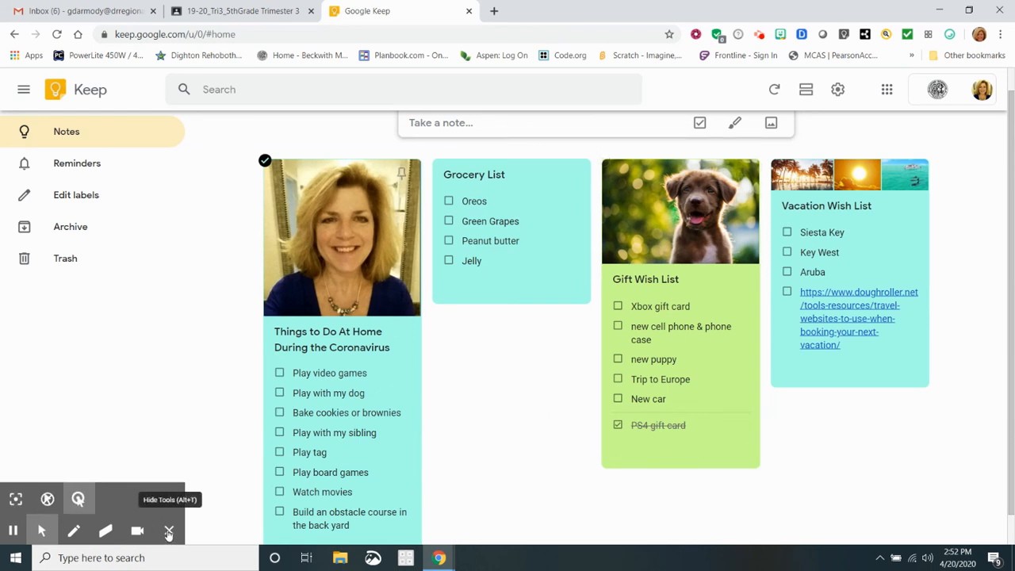